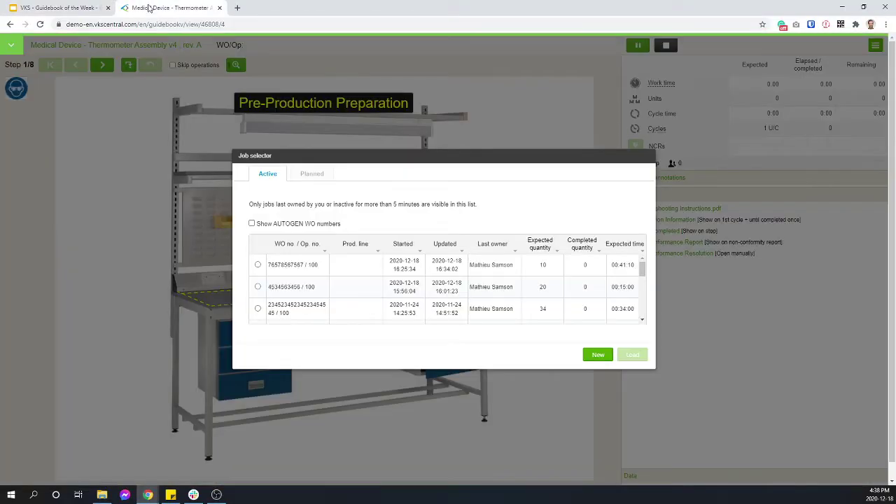
- Reposition the Job selector's list of active work orders in the Thermometer Assembly v4 guidebook
{"action": "left_click_drag", "start_coordinate": [566, 158], "coordinate": [497, 136]}
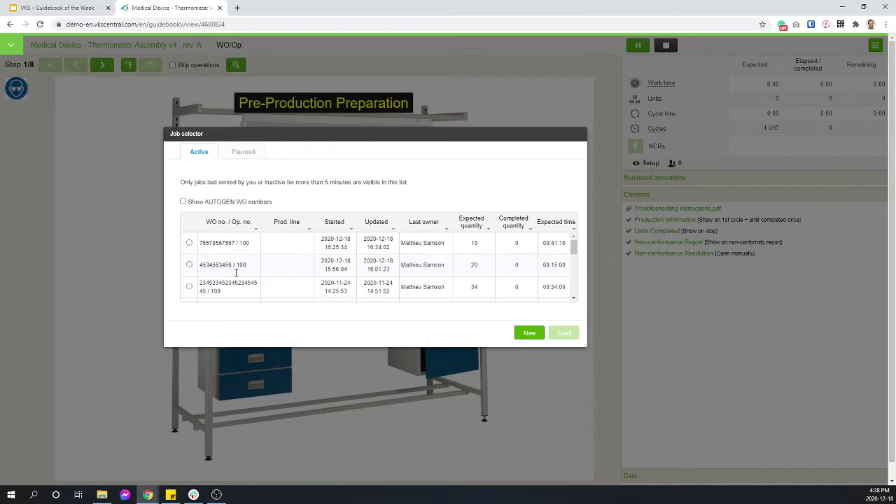
{"action": "left_click_drag", "start_coordinate": [360, 132], "coordinate": [361, 132]}
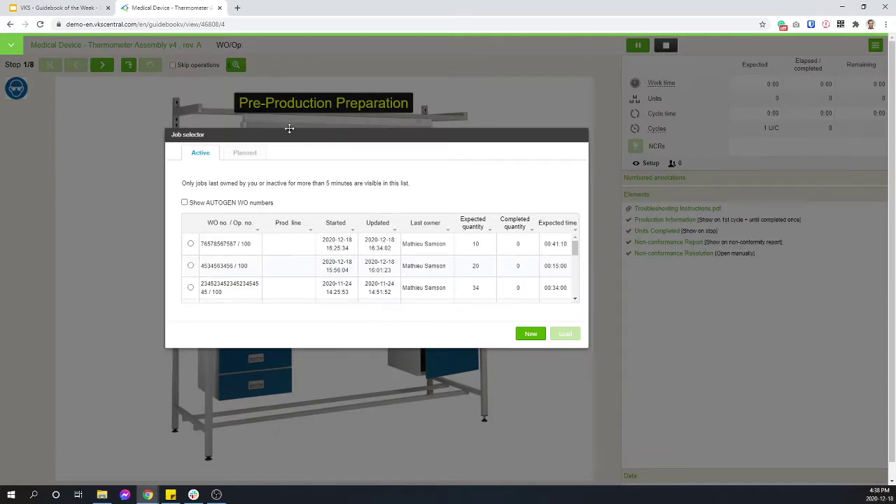
- Try selecting several listed jobs, then create a new job instead
{"action": "left_click", "coordinate": [191, 266]}
{"action": "left_click", "coordinate": [190, 288]}
{"action": "left_click", "coordinate": [190, 243]}
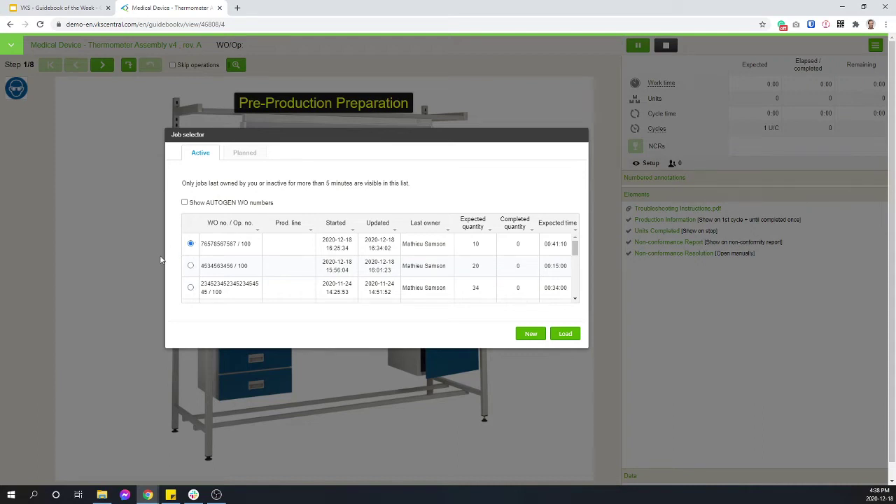
{"action": "left_click", "coordinate": [191, 267]}
{"action": "left_click", "coordinate": [530, 334]}
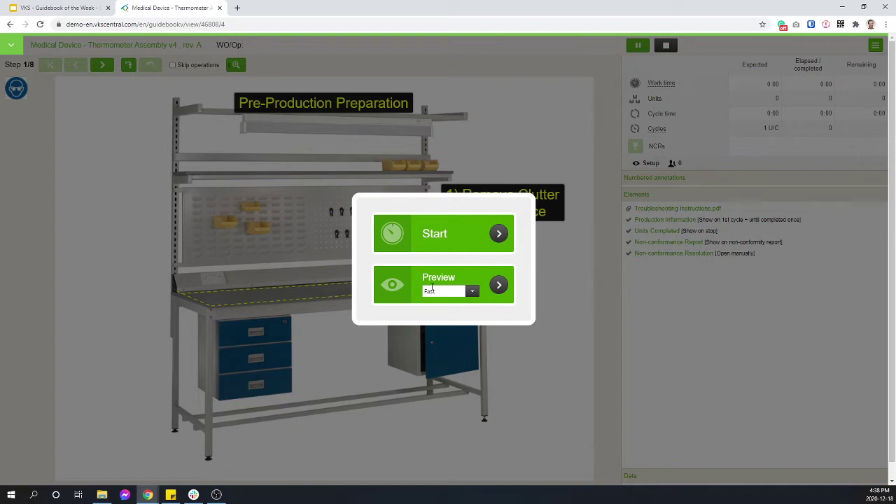
- Start the new job and try saving its production information with an order number
{"action": "left_click", "coordinate": [450, 235]}
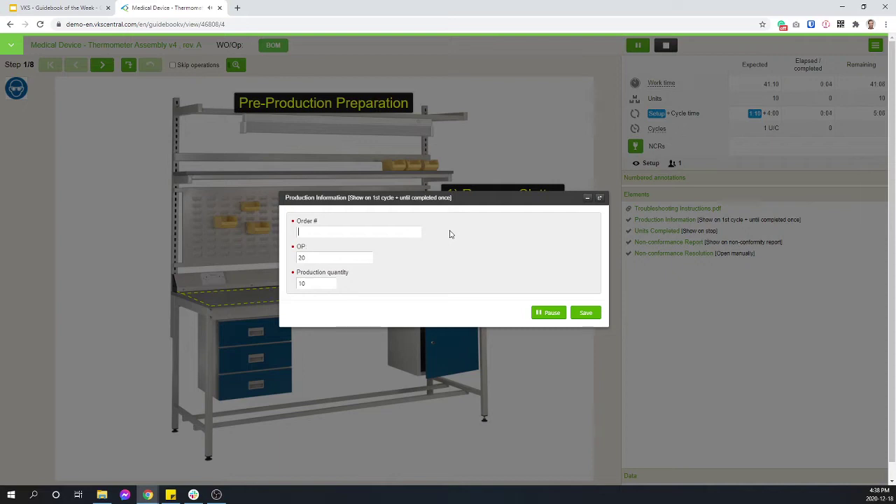
{"action": "type", "text": "456345656"}
{"action": "left_click_drag", "start_coordinate": [333, 232], "coordinate": [293, 239]}
{"action": "left_click", "coordinate": [407, 306]}
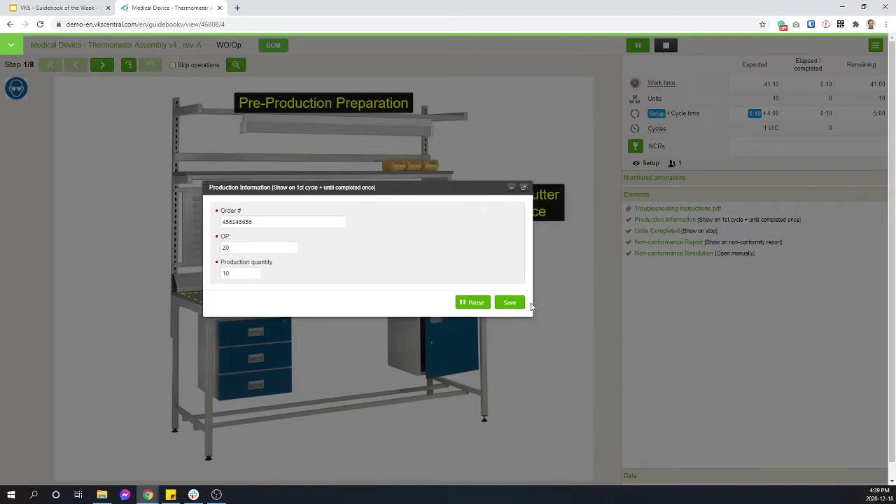
{"action": "left_click", "coordinate": [510, 305]}
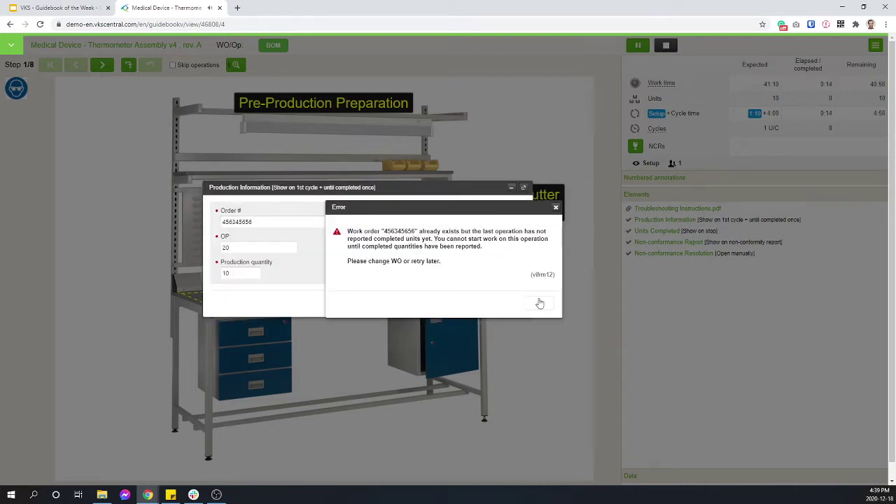
- Dismiss the order-already-exists error, extend the order number and save again
{"action": "left_click", "coordinate": [536, 303]}
{"action": "type", "text": "34564567"}
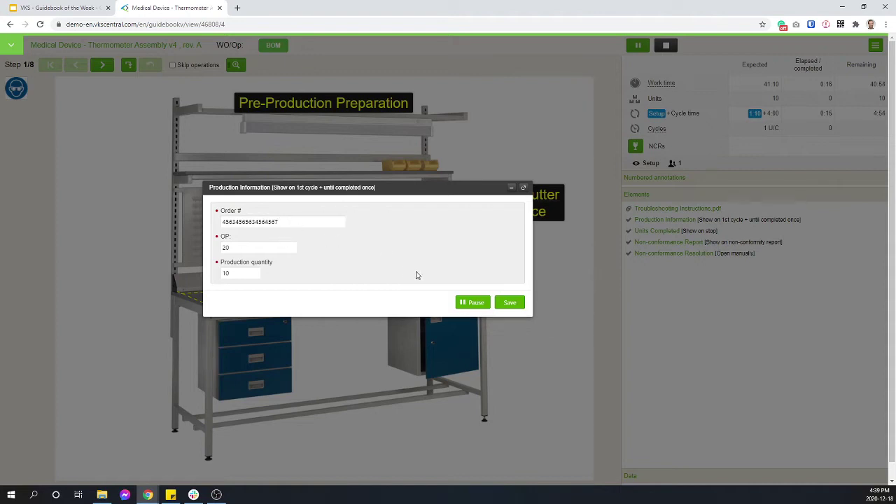
{"action": "left_click", "coordinate": [515, 302]}
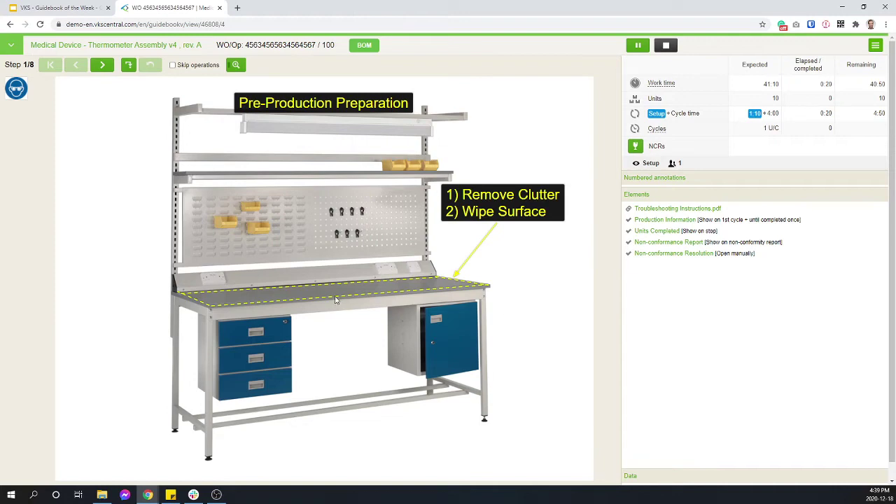
- Check the safety goggles pictogram for workbench preparation, then advance to step 2/8
{"action": "left_click", "coordinate": [15, 95]}
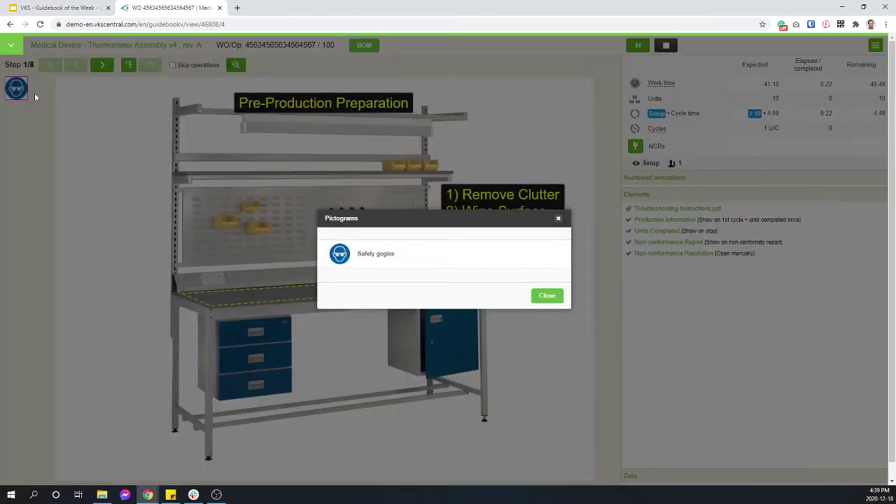
{"action": "left_click", "coordinate": [541, 298]}
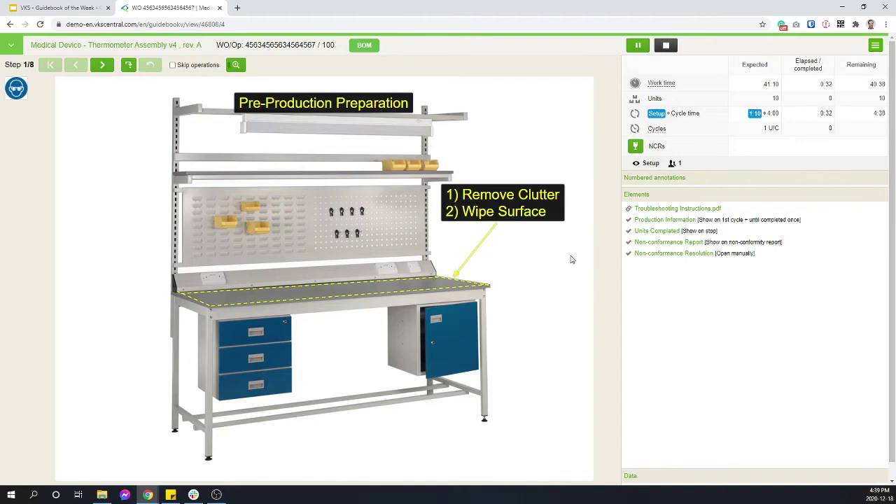
{"action": "key", "text": "Right"}
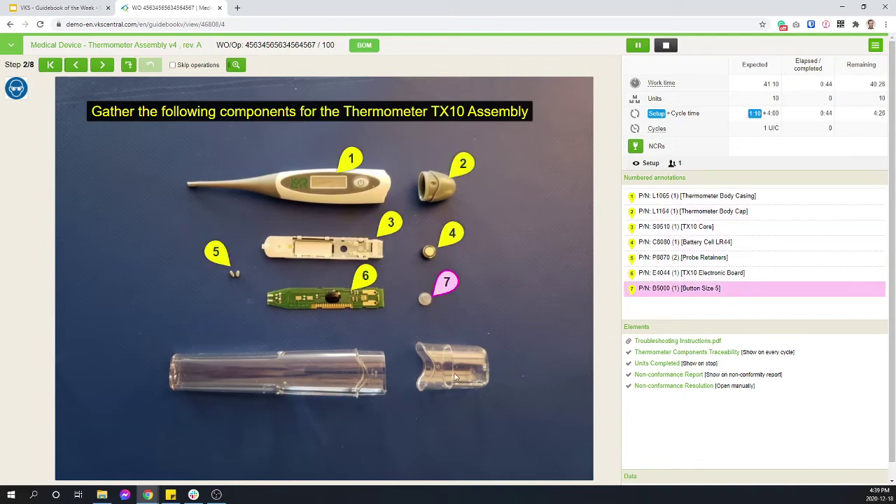
{"action": "left_click", "coordinate": [364, 48]}
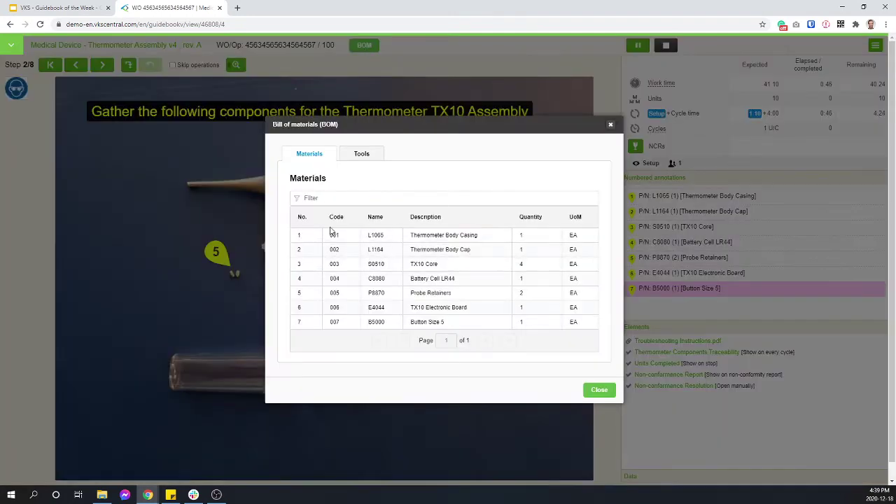
{"action": "left_click_drag", "start_coordinate": [297, 235], "coordinate": [526, 234]}
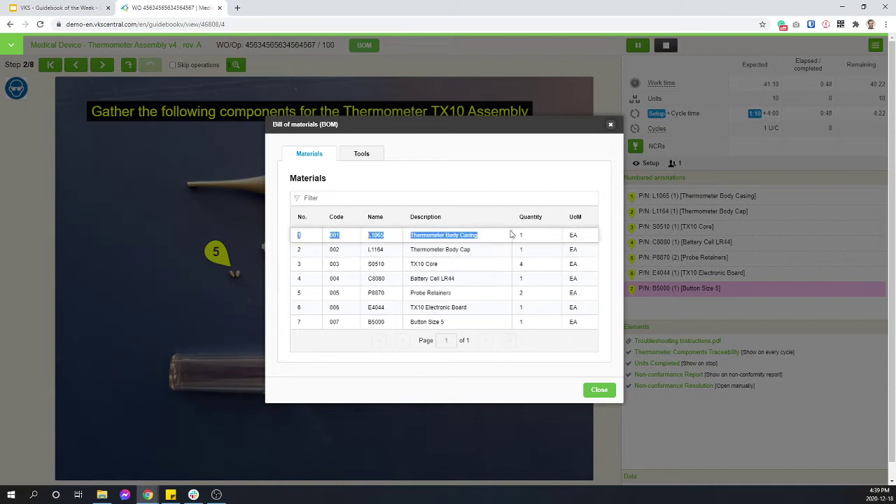
{"action": "left_click_drag", "start_coordinate": [299, 263], "coordinate": [564, 273]}
{"action": "left_click_drag", "start_coordinate": [315, 280], "coordinate": [536, 290]}
{"action": "left_click", "coordinate": [400, 301]}
{"action": "left_click", "coordinate": [358, 153]}
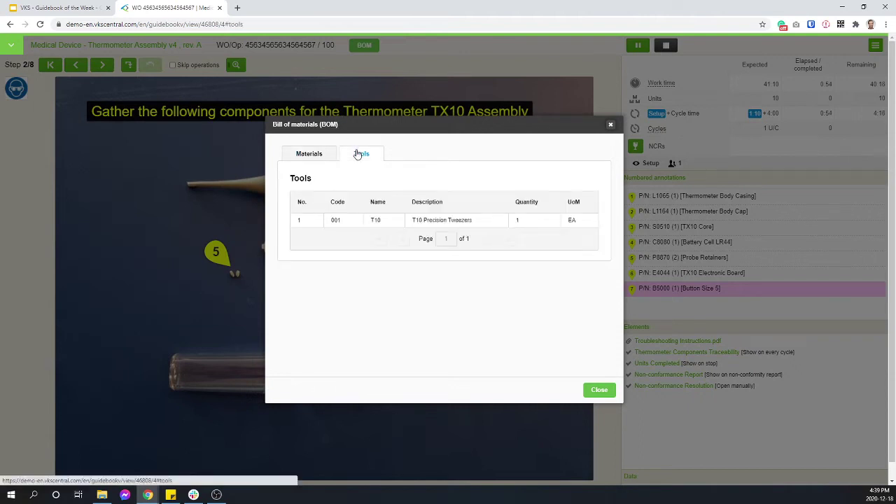
{"action": "left_click", "coordinate": [610, 125]}
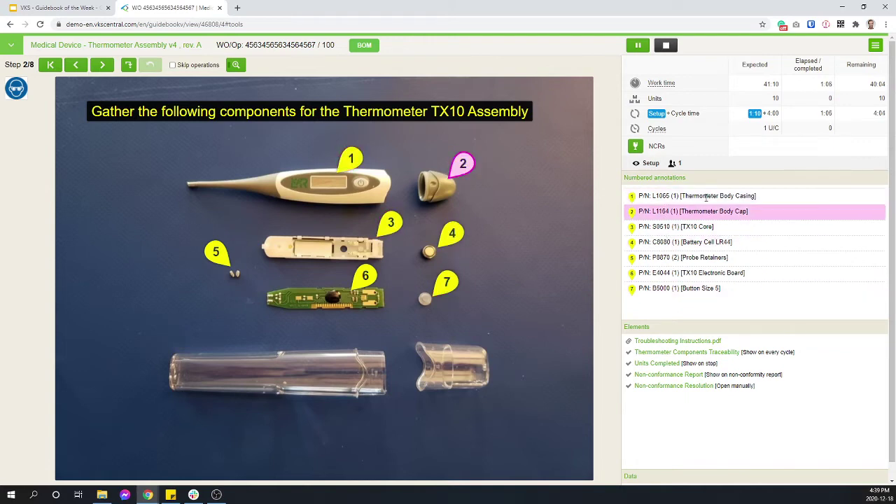
- Open the traceability form and enter Screen Display Batch # FR8987, fixing the typos
{"action": "left_click_drag", "start_coordinate": [511, 301], "coordinate": [193, 270]}
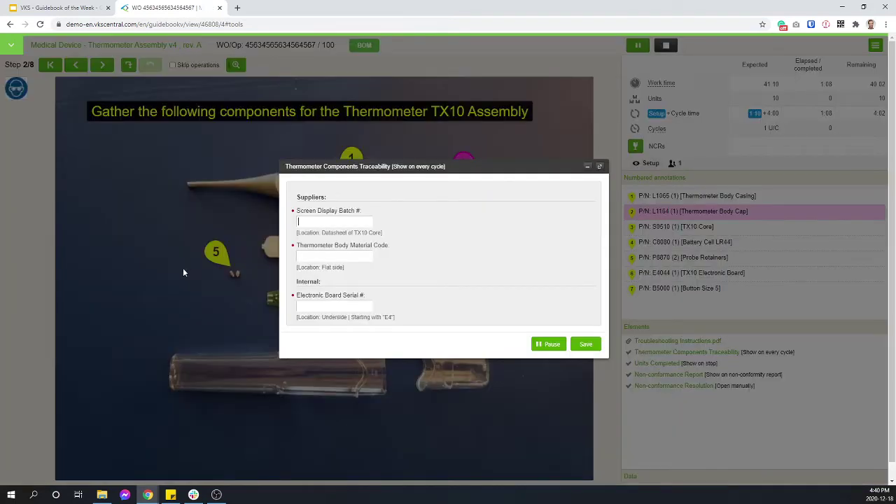
{"action": "left_click_drag", "start_coordinate": [381, 164], "coordinate": [315, 160]}
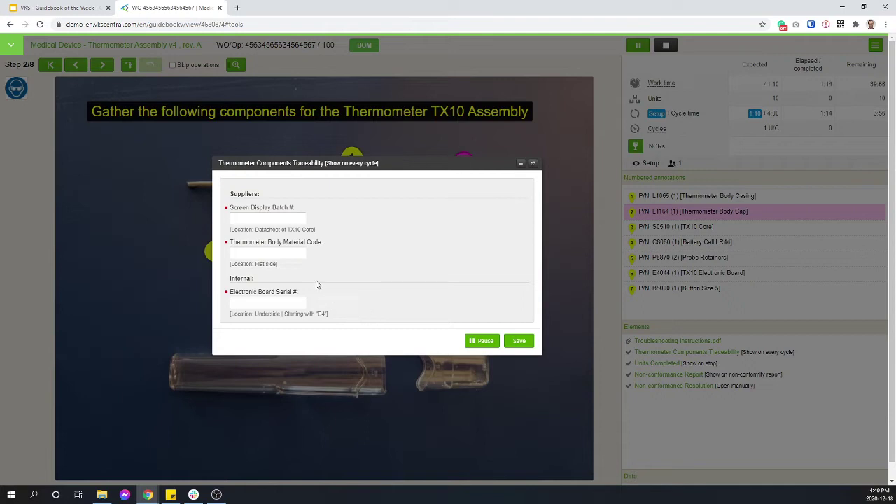
{"action": "left_click", "coordinate": [261, 218]}
{"action": "type", "text": "FRu89y87"}
{"action": "left_click_drag", "start_coordinate": [243, 219], "coordinate": [239, 220]}
{"action": "key", "text": "BackSpace"}
{"action": "left_click_drag", "start_coordinate": [245, 219], "coordinate": [248, 219]}
{"action": "key", "text": "BackSpace"}
- Enter Body Material Code GT9894586 and board serial 93478567, then save
{"action": "left_click", "coordinate": [277, 251]}
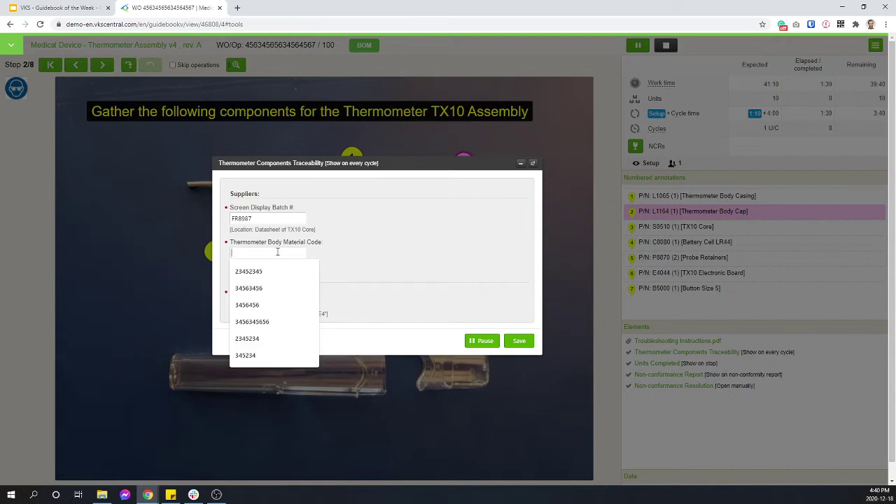
{"action": "type", "text": "GT9894586"}
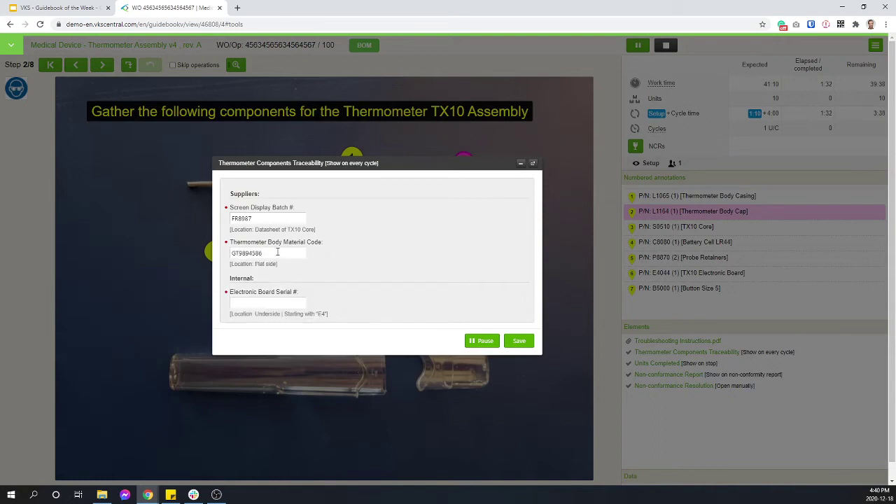
{"action": "left_click_drag", "start_coordinate": [229, 295], "coordinate": [338, 321]}
{"action": "left_click", "coordinate": [338, 320]}
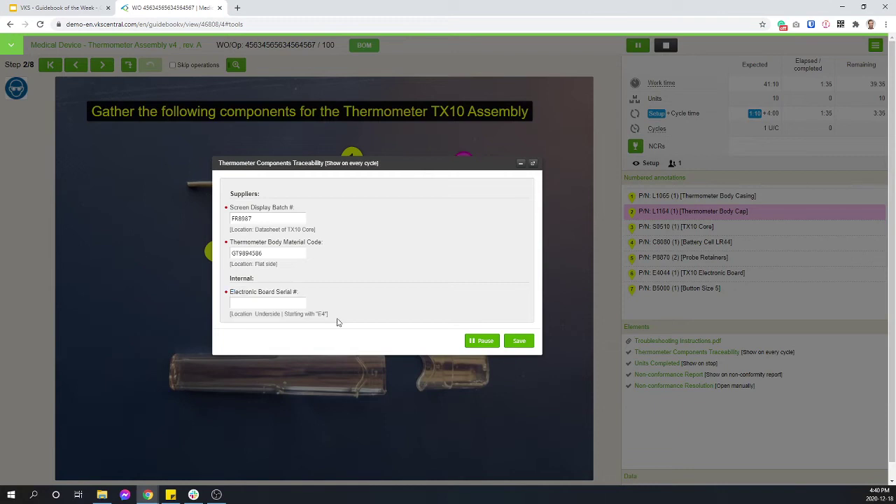
{"action": "left_click", "coordinate": [269, 304]}
{"action": "type", "text": "93478567"}
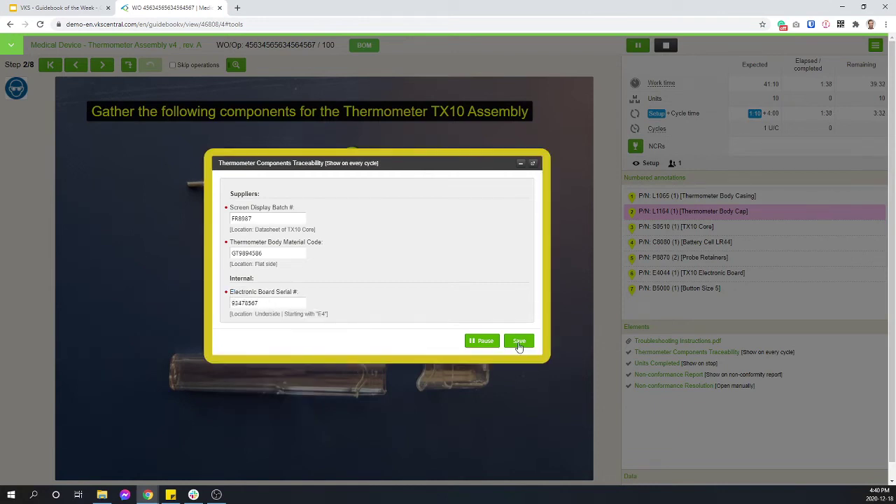
{"action": "left_click", "coordinate": [518, 341]}
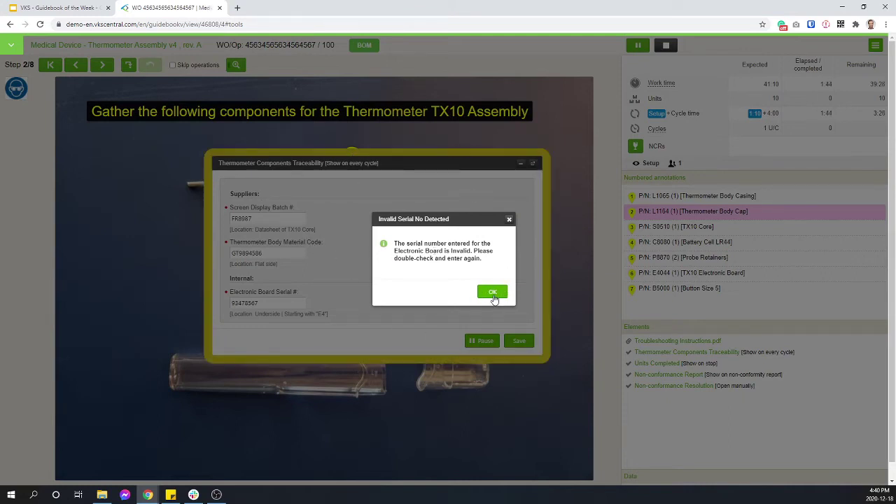
- Acknowledge the invalid-serial warning and save batch 98745678, material code 23904858, serial E48734876
{"action": "left_click_drag", "start_coordinate": [473, 218], "coordinate": [434, 207]}
{"action": "left_click", "coordinate": [445, 282]}
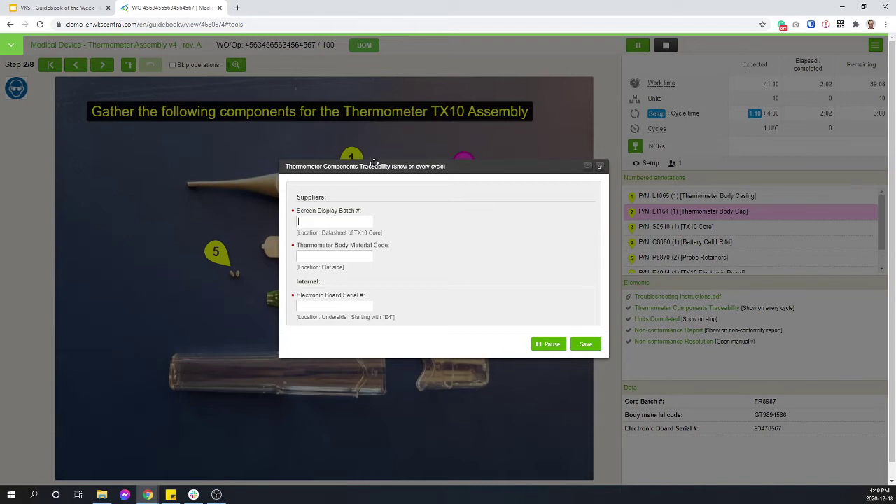
{"action": "type", "text": "98745678"}
{"action": "left_click", "coordinate": [335, 255]}
{"action": "type", "text": "23904858"}
{"action": "left_click", "coordinate": [346, 305]}
{"action": "type", "text": "E4"}
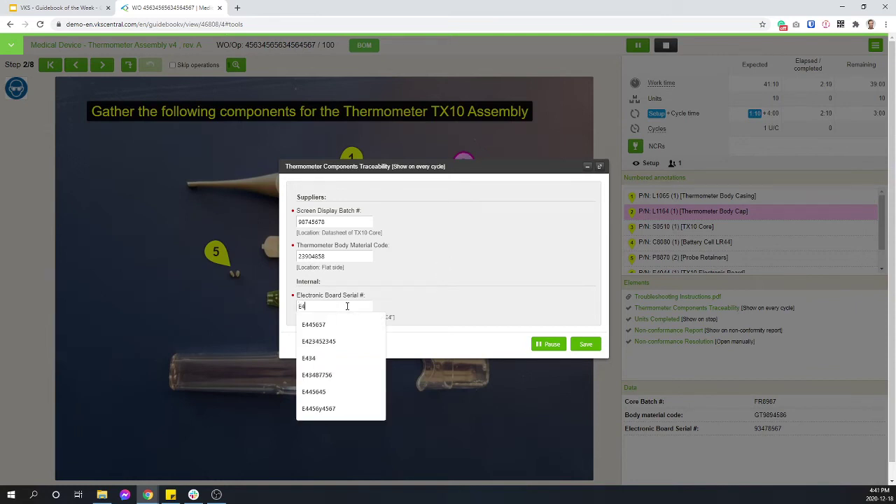
{"action": "type", "text": "8734876"}
{"action": "left_click", "coordinate": [585, 343]}
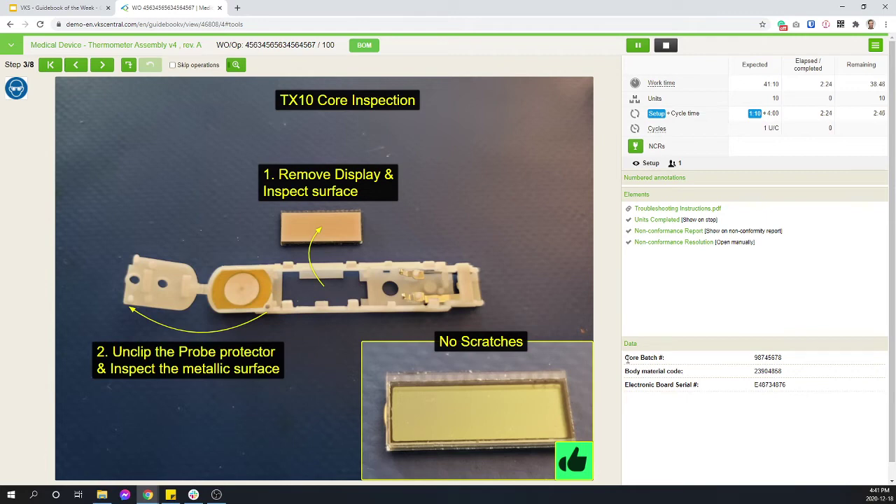
{"action": "mouse_move", "coordinate": [627, 358]}
{"action": "left_mouse_down"}
{"action": "mouse_move", "coordinate": [801, 391]}
{"action": "mouse_move", "coordinate": [731, 388]}
{"action": "mouse_move", "coordinate": [671, 243]}
{"action": "mouse_move", "coordinate": [628, 358]}
{"action": "left_mouse_up"}
{"action": "left_click", "coordinate": [703, 405]}
- Review the Troubleshooting Instructions.pdf preview, then advance to step 4/8
{"action": "left_click_drag", "start_coordinate": [806, 391], "coordinate": [633, 357]}
{"action": "left_click", "coordinate": [702, 424]}
{"action": "left_click", "coordinate": [668, 213]}
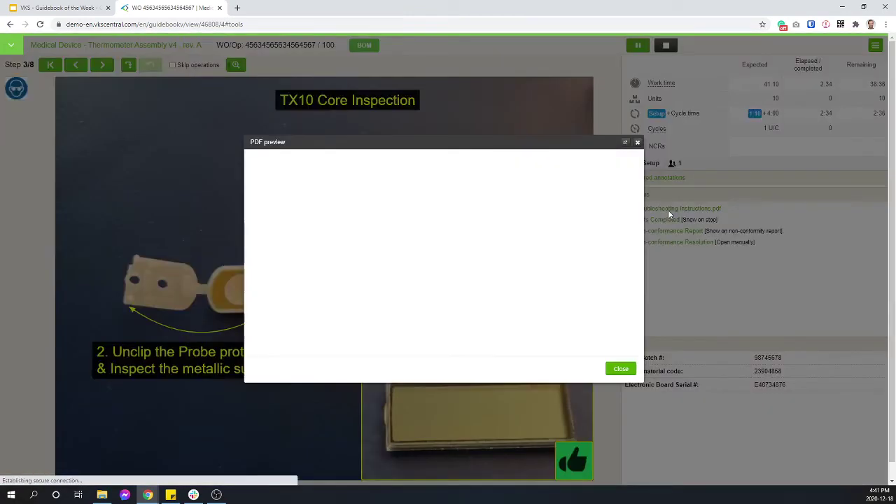
{"action": "scroll", "coordinate": [481, 270], "scroll_direction": "down", "scroll_amount": 5}
{"action": "left_click", "coordinate": [620, 368]}
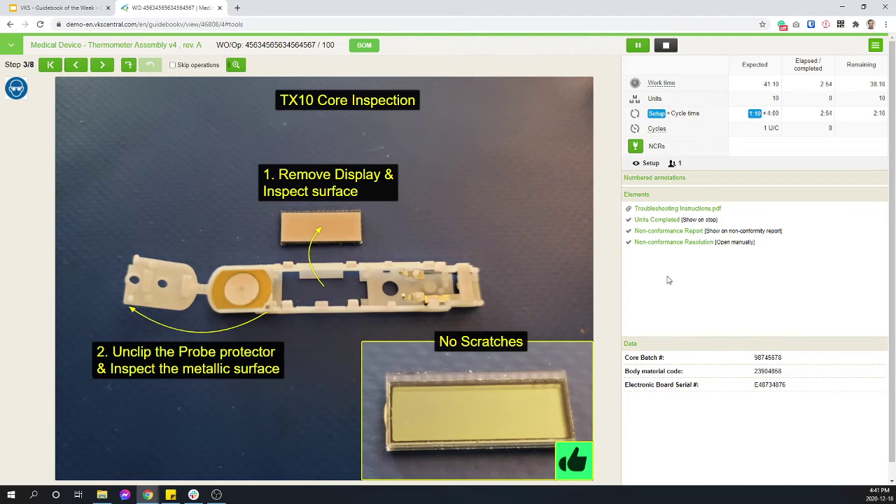
{"action": "key", "text": "Right"}
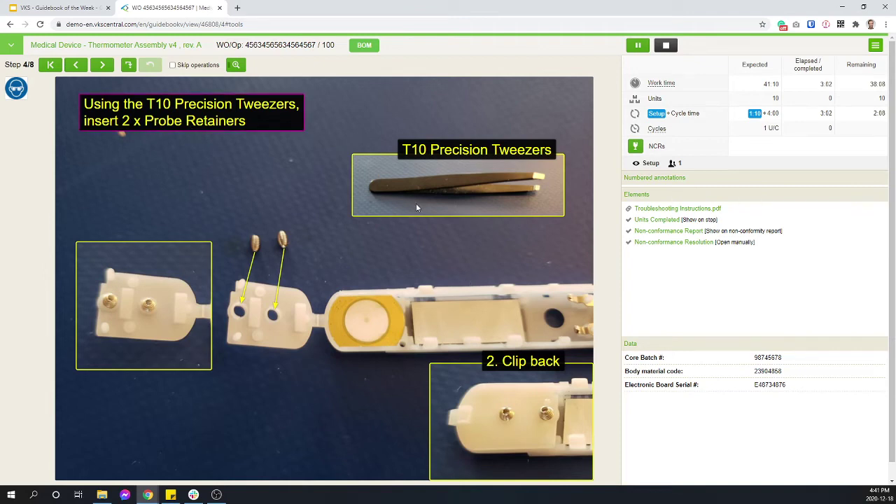
- Advance to step 5/8, then read and close the CA-657 rubber insert alert
{"action": "left_click_drag", "start_coordinate": [444, 271], "coordinate": [41, 258]}
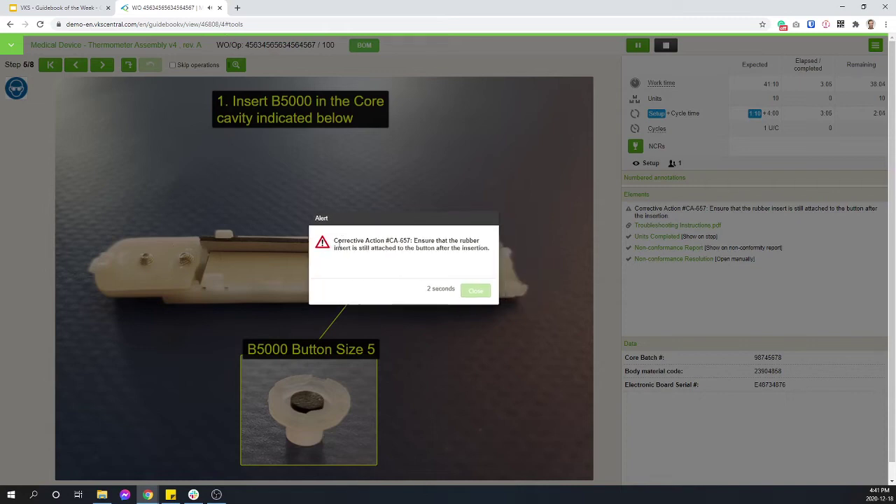
{"action": "mouse_move", "coordinate": [334, 243]}
{"action": "left_mouse_down"}
{"action": "mouse_move", "coordinate": [412, 243]}
{"action": "mouse_move", "coordinate": [318, 242]}
{"action": "mouse_move", "coordinate": [335, 241]}
{"action": "left_mouse_up"}
{"action": "left_click", "coordinate": [412, 243]}
{"action": "left_click", "coordinate": [335, 241]}
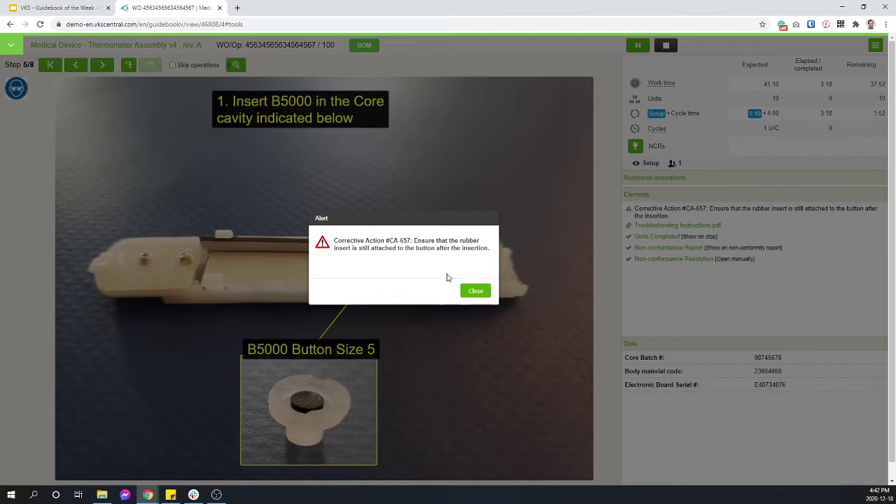
{"action": "left_click_drag", "start_coordinate": [414, 240], "coordinate": [487, 257]}
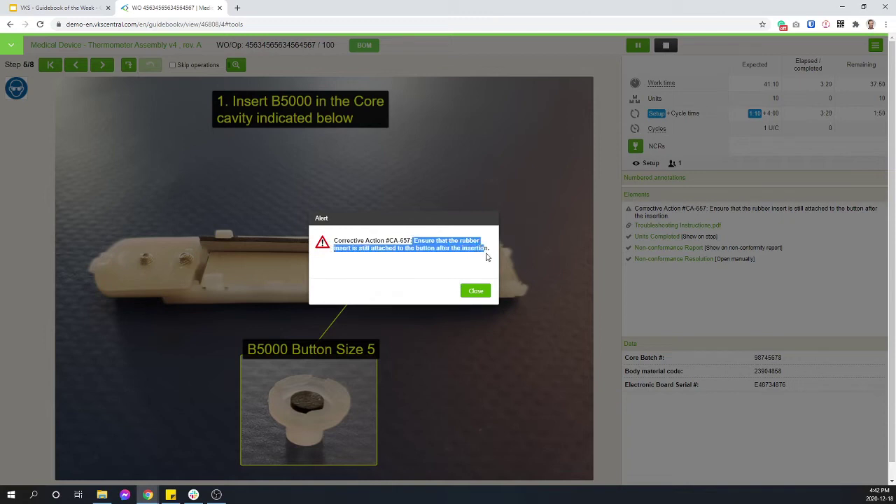
{"action": "left_click", "coordinate": [488, 257]}
{"action": "left_click_drag", "start_coordinate": [414, 241], "coordinate": [490, 260]}
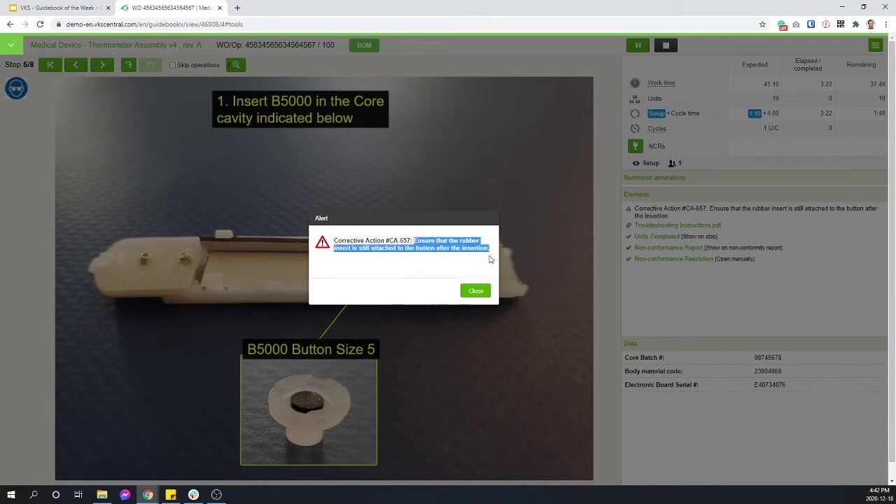
{"action": "left_click", "coordinate": [475, 292]}
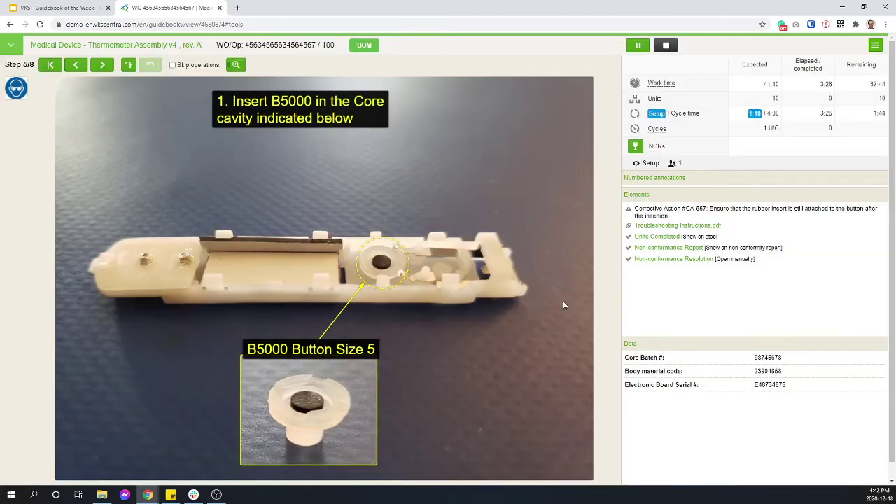
- Advance to step 6/8, open the Non-conformance Report form, then cancel it
{"action": "left_click_drag", "start_coordinate": [563, 305], "coordinate": [260, 288]}
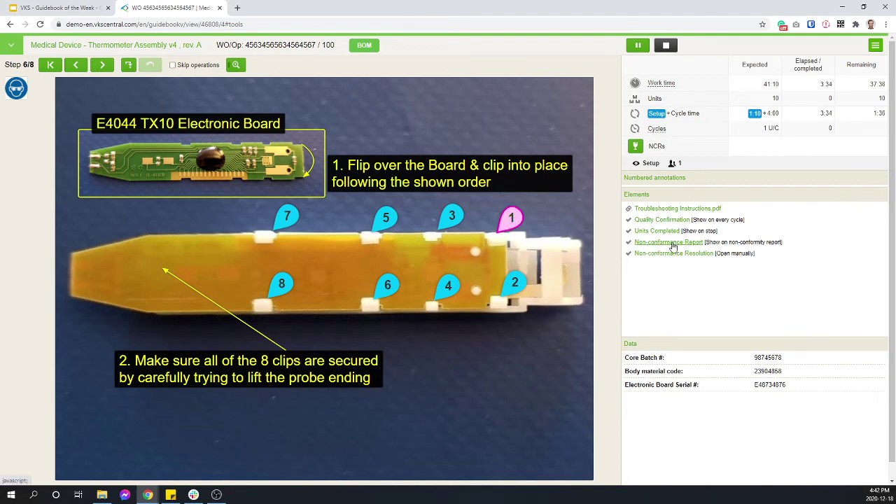
{"action": "left_click", "coordinate": [671, 242]}
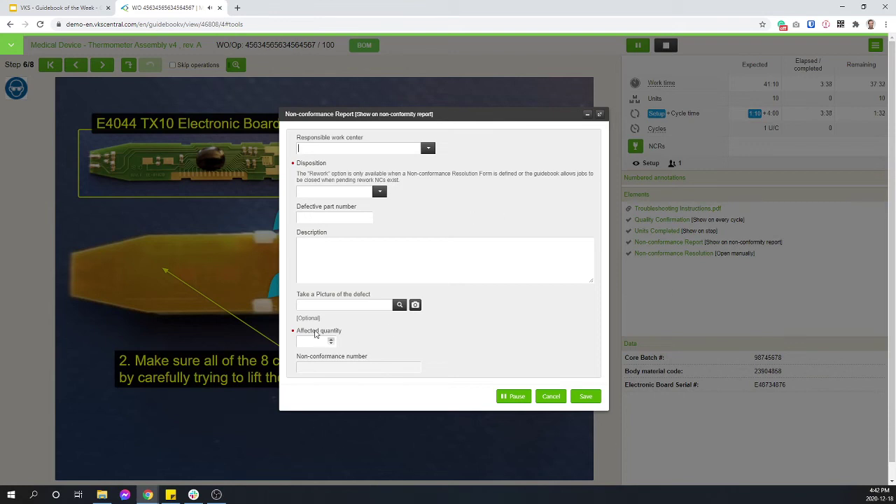
{"action": "left_click_drag", "start_coordinate": [297, 300], "coordinate": [377, 303]}
{"action": "left_click", "coordinate": [483, 342]}
{"action": "left_click", "coordinate": [369, 223]}
{"action": "left_click", "coordinate": [556, 396]}
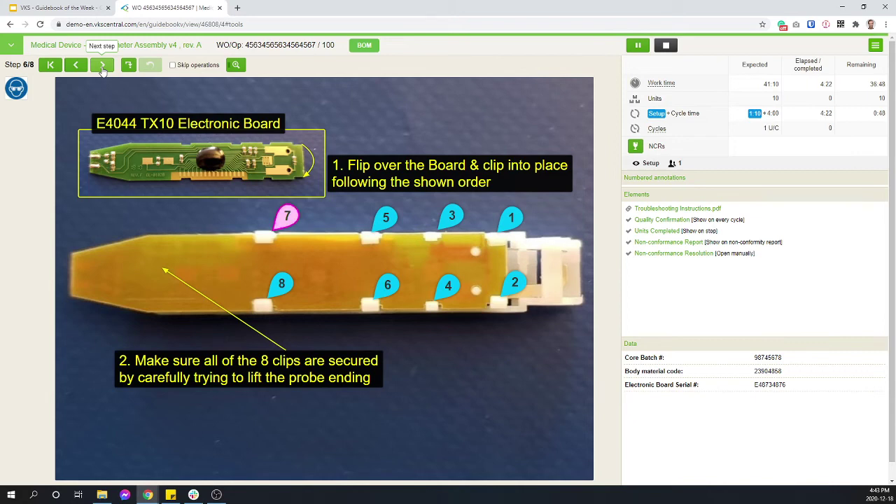
- Confirm all 8 clips are secured in the Quality Confirmation and save it
{"action": "left_click", "coordinate": [102, 65]}
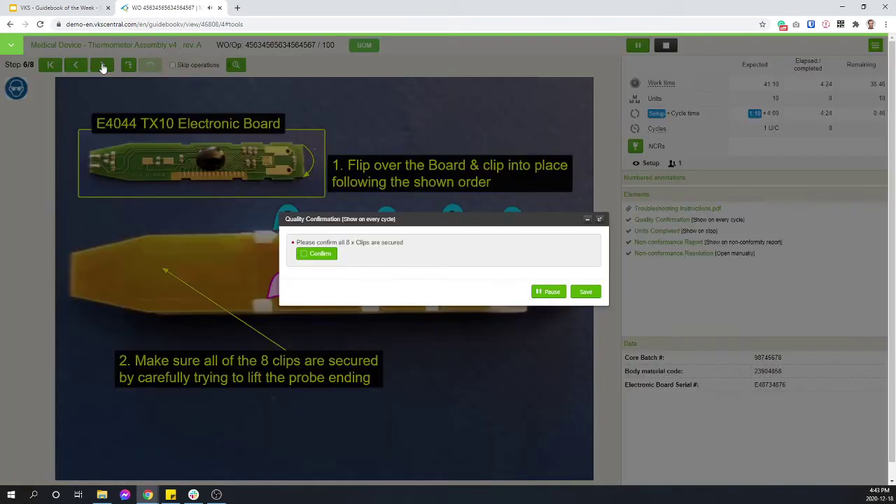
{"action": "left_click", "coordinate": [303, 256]}
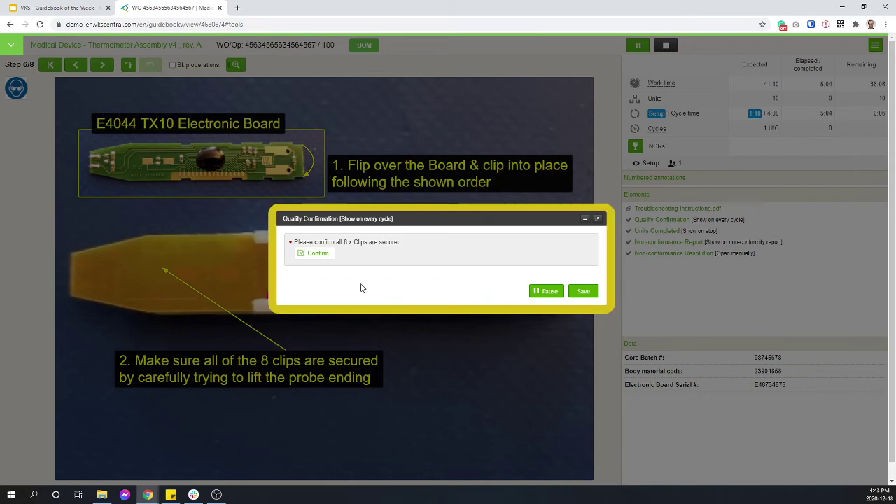
{"action": "left_click", "coordinate": [583, 291]}
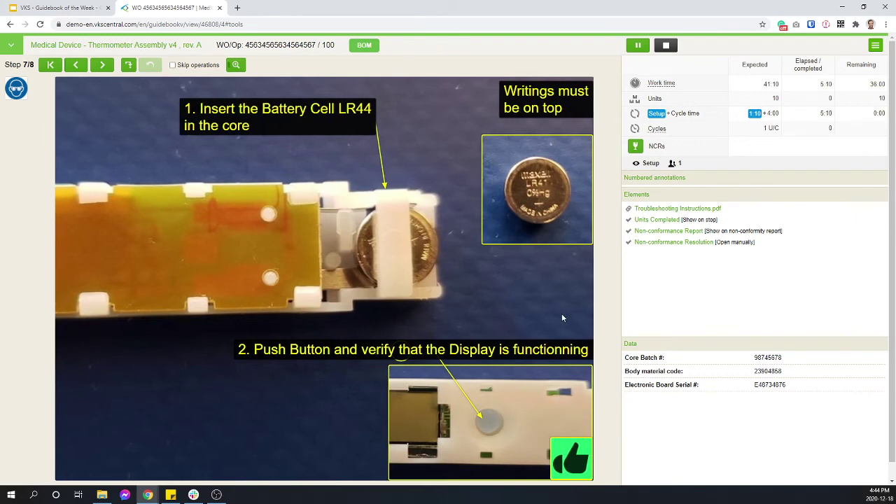
- Advance to step 8/8, confirm the chirp and display tests, and mark visual inspection Fail
{"action": "left_click_drag", "start_coordinate": [562, 313], "coordinate": [123, 278]}
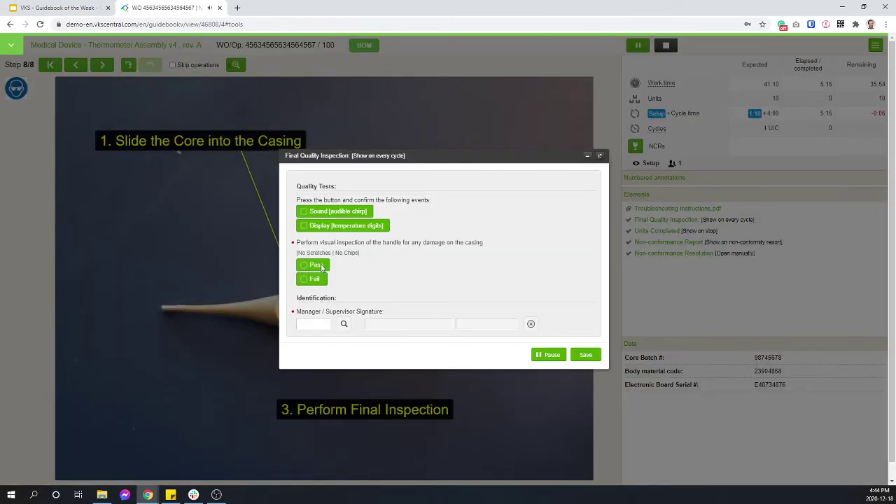
{"action": "left_click", "coordinate": [303, 213]}
{"action": "left_click", "coordinate": [306, 225]}
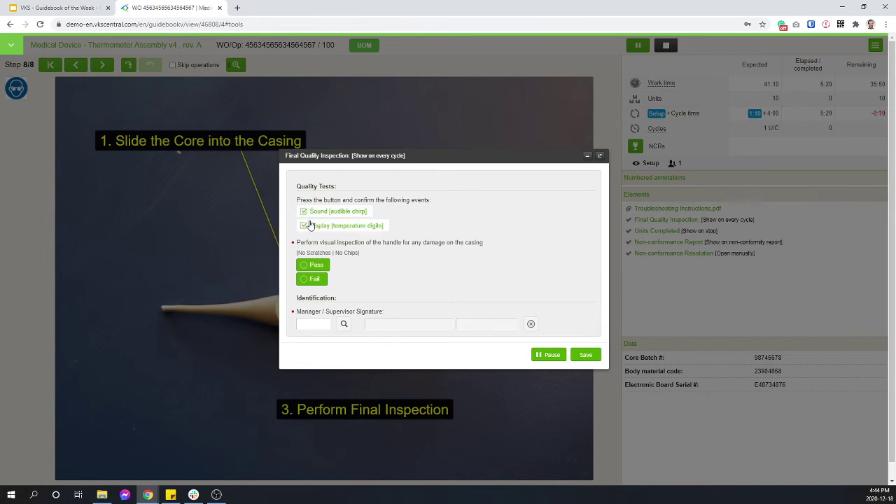
{"action": "left_click", "coordinate": [312, 267]}
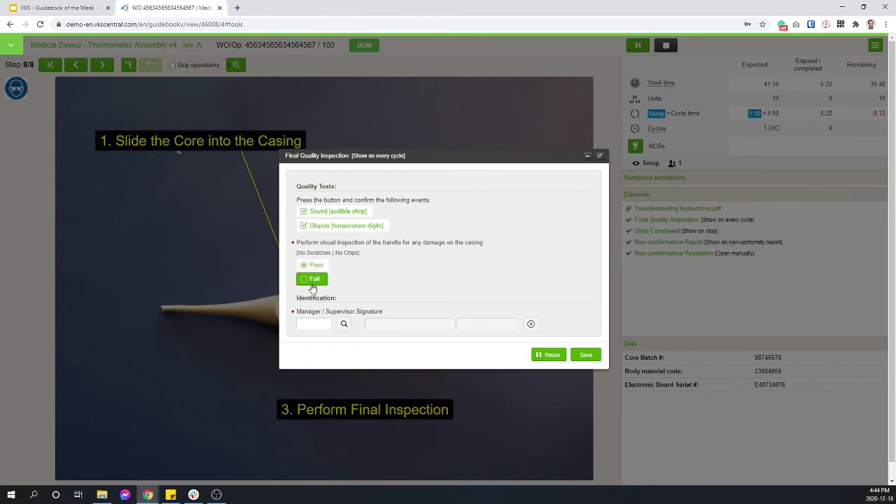
{"action": "left_click", "coordinate": [314, 284]}
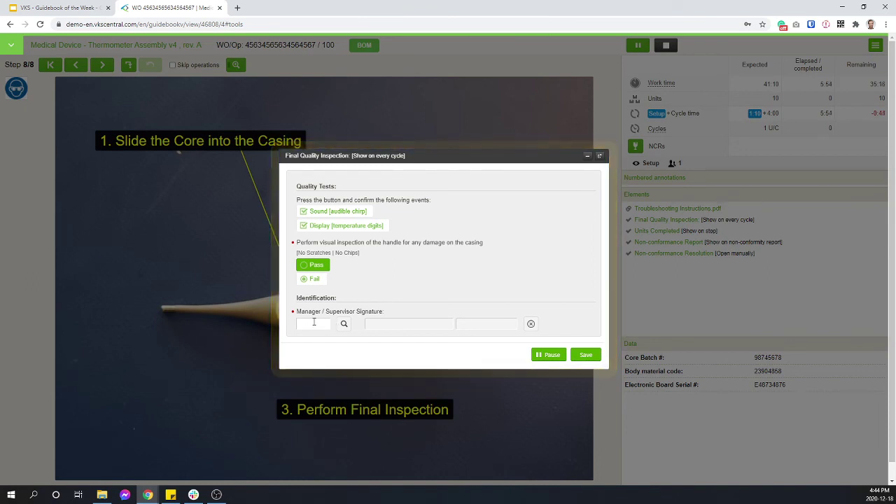
- Sign the inspection with the supervisor password, keeping the visual check marked Fail
{"action": "left_click_drag", "start_coordinate": [295, 296], "coordinate": [485, 324]}
{"action": "left_click", "coordinate": [411, 351]}
{"action": "left_click_drag", "start_coordinate": [326, 315], "coordinate": [353, 316]}
{"action": "left_click", "coordinate": [370, 356]}
{"action": "left_click", "coordinate": [320, 325]}
{"action": "type", "text": "••••"}
{"action": "left_click", "coordinate": [344, 324]}
{"action": "left_click", "coordinate": [308, 279]}
- Save the final inspection and acknowledge the Visual Inspection Failed message
{"action": "left_click", "coordinate": [585, 356]}
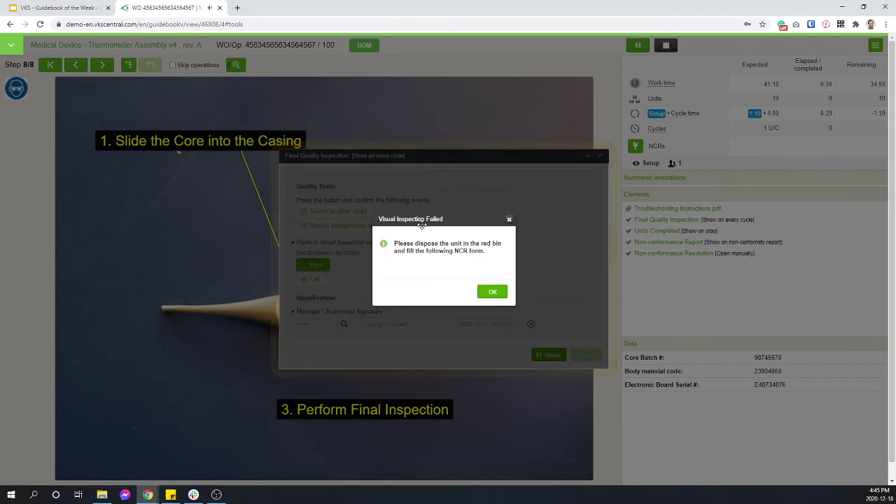
{"action": "left_click_drag", "start_coordinate": [394, 243], "coordinate": [513, 260]}
{"action": "left_click_drag", "start_coordinate": [393, 243], "coordinate": [489, 252]}
{"action": "left_click", "coordinate": [489, 253]}
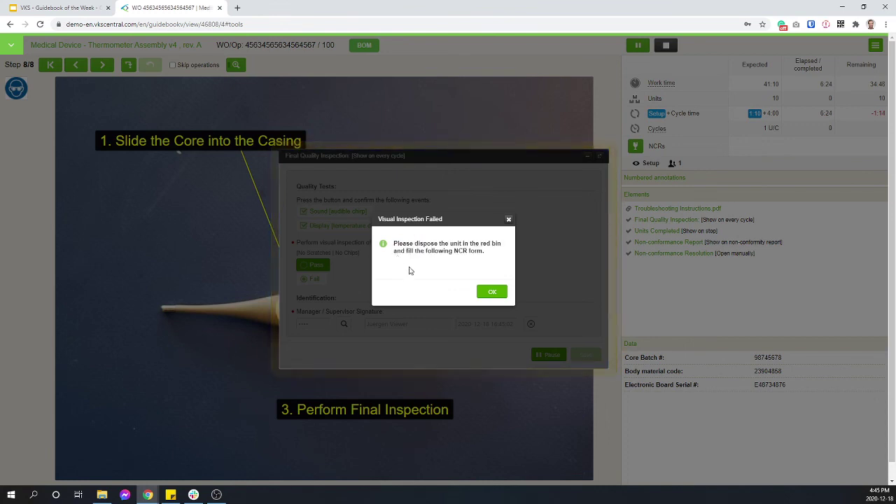
{"action": "left_click", "coordinate": [490, 293]}
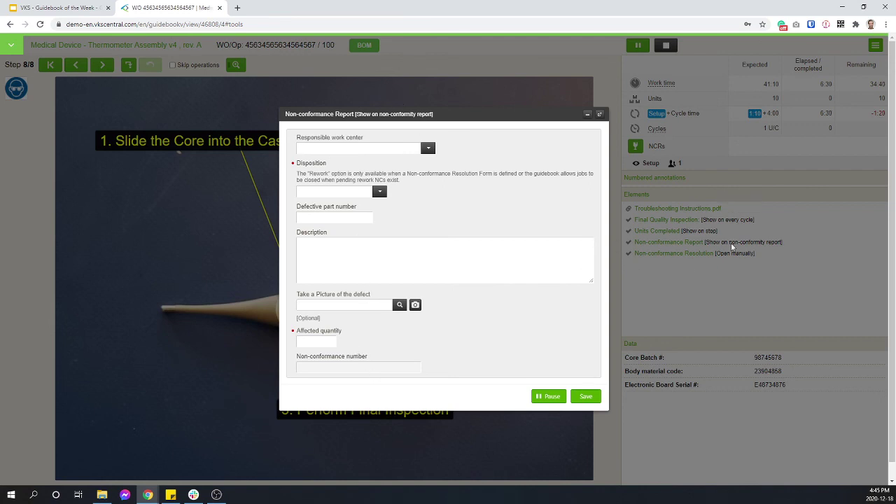
- Set the non-conformance report disposition to Scrap and save it
{"action": "left_click", "coordinate": [379, 191]}
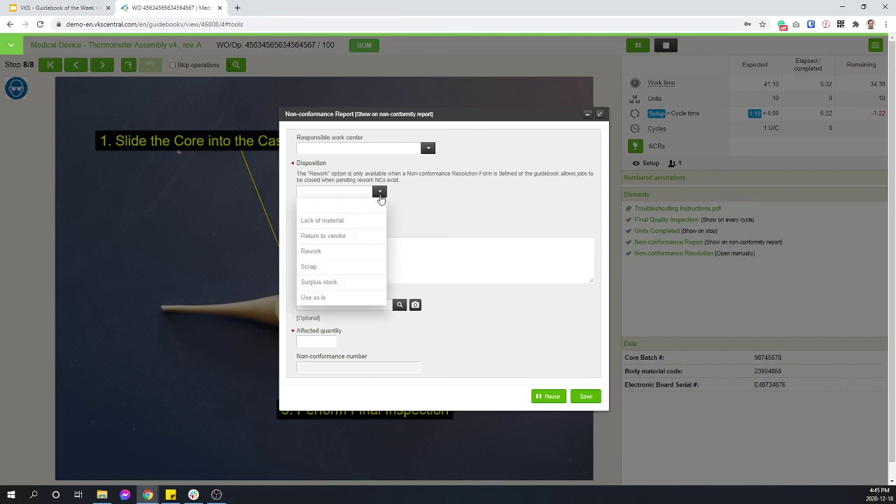
{"action": "left_click", "coordinate": [317, 268]}
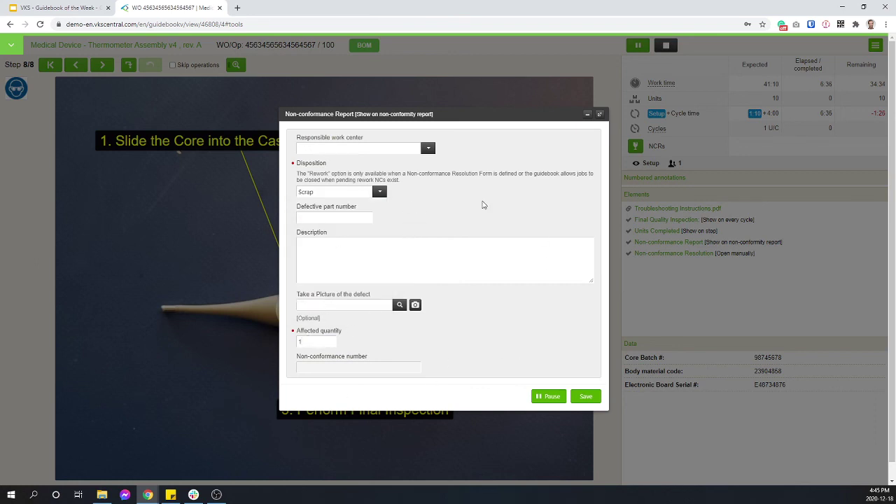
{"action": "left_click", "coordinate": [591, 397]}
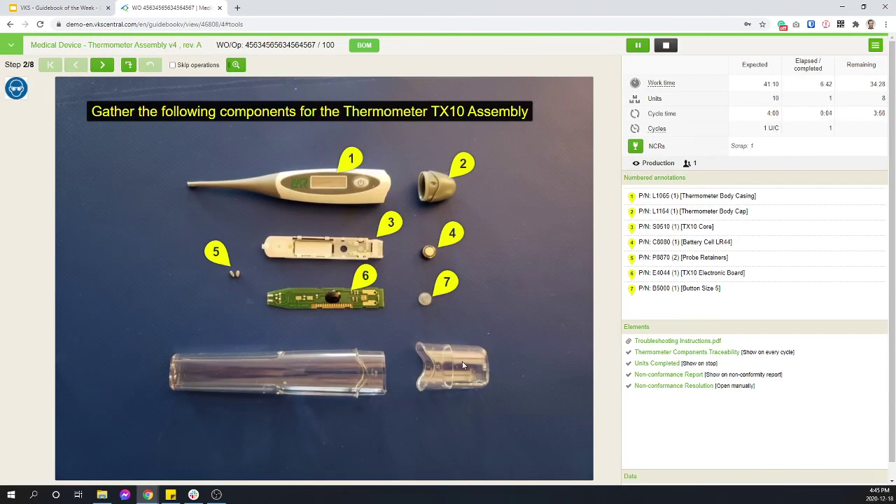
{"action": "double_click", "coordinate": [830, 98]}
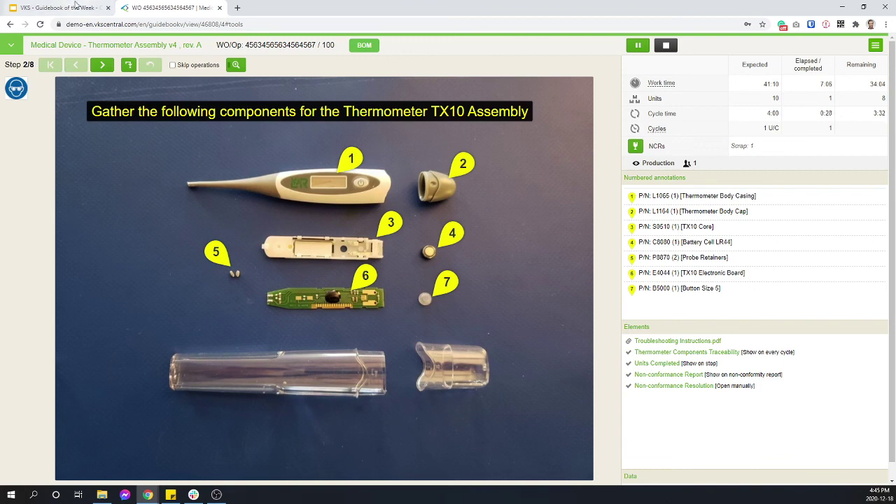
- Switch to the Google Slides tab showing the Guidebook of the Week Book a Demo slide
{"action": "left_click", "coordinate": [77, 7]}
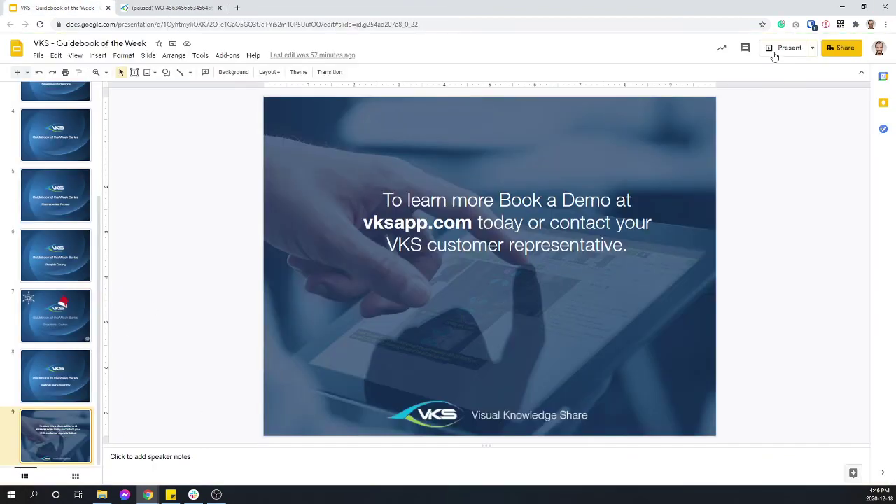